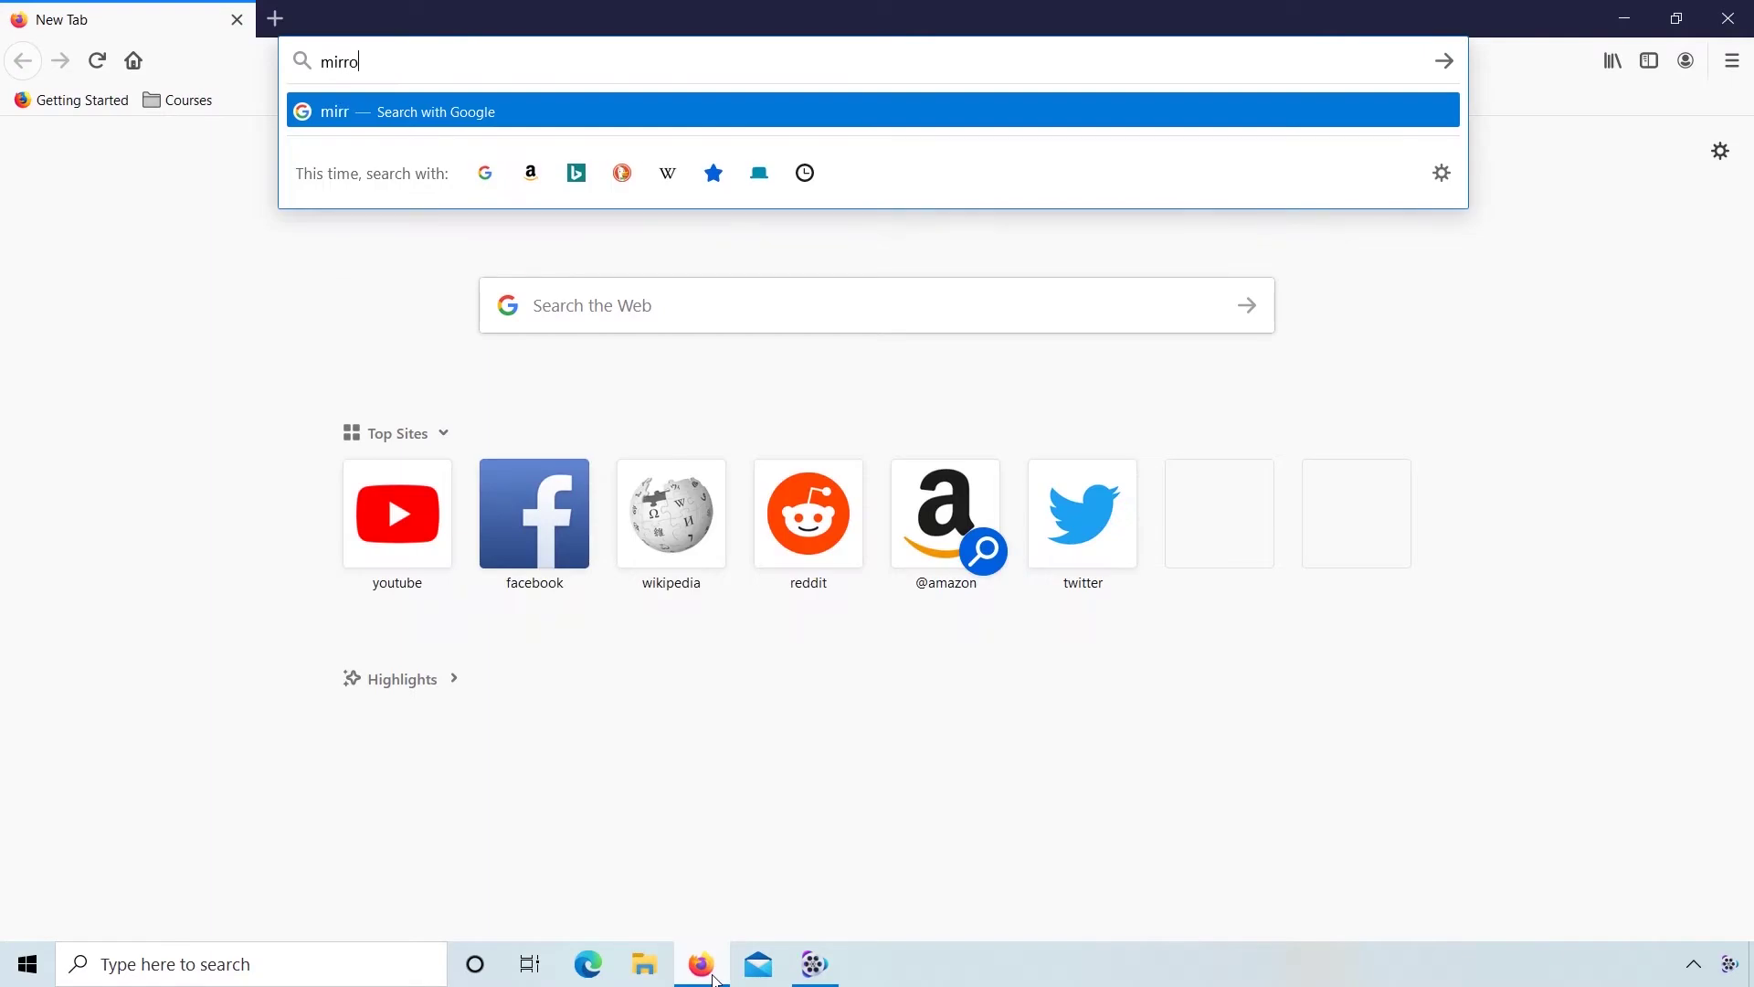
pyautogui.write('ring360')
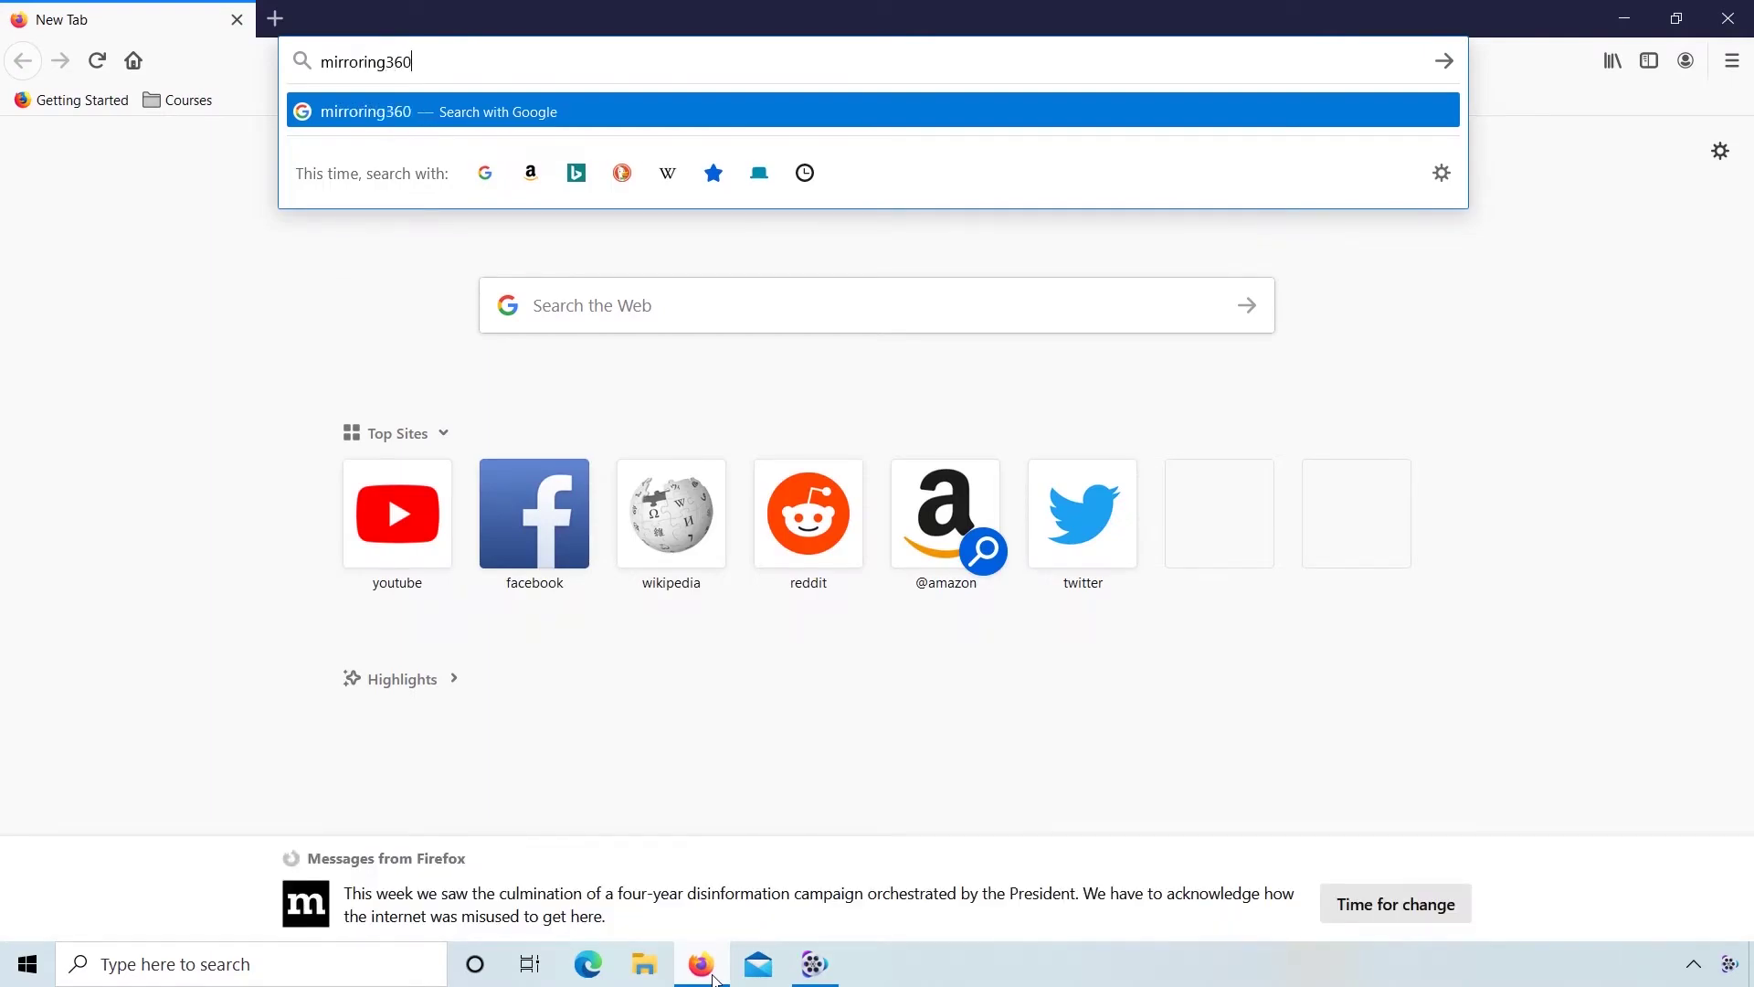
# Search Google for mirroring360 and open the official mirroring360.com site in a new tab.
pyautogui.press('Return')
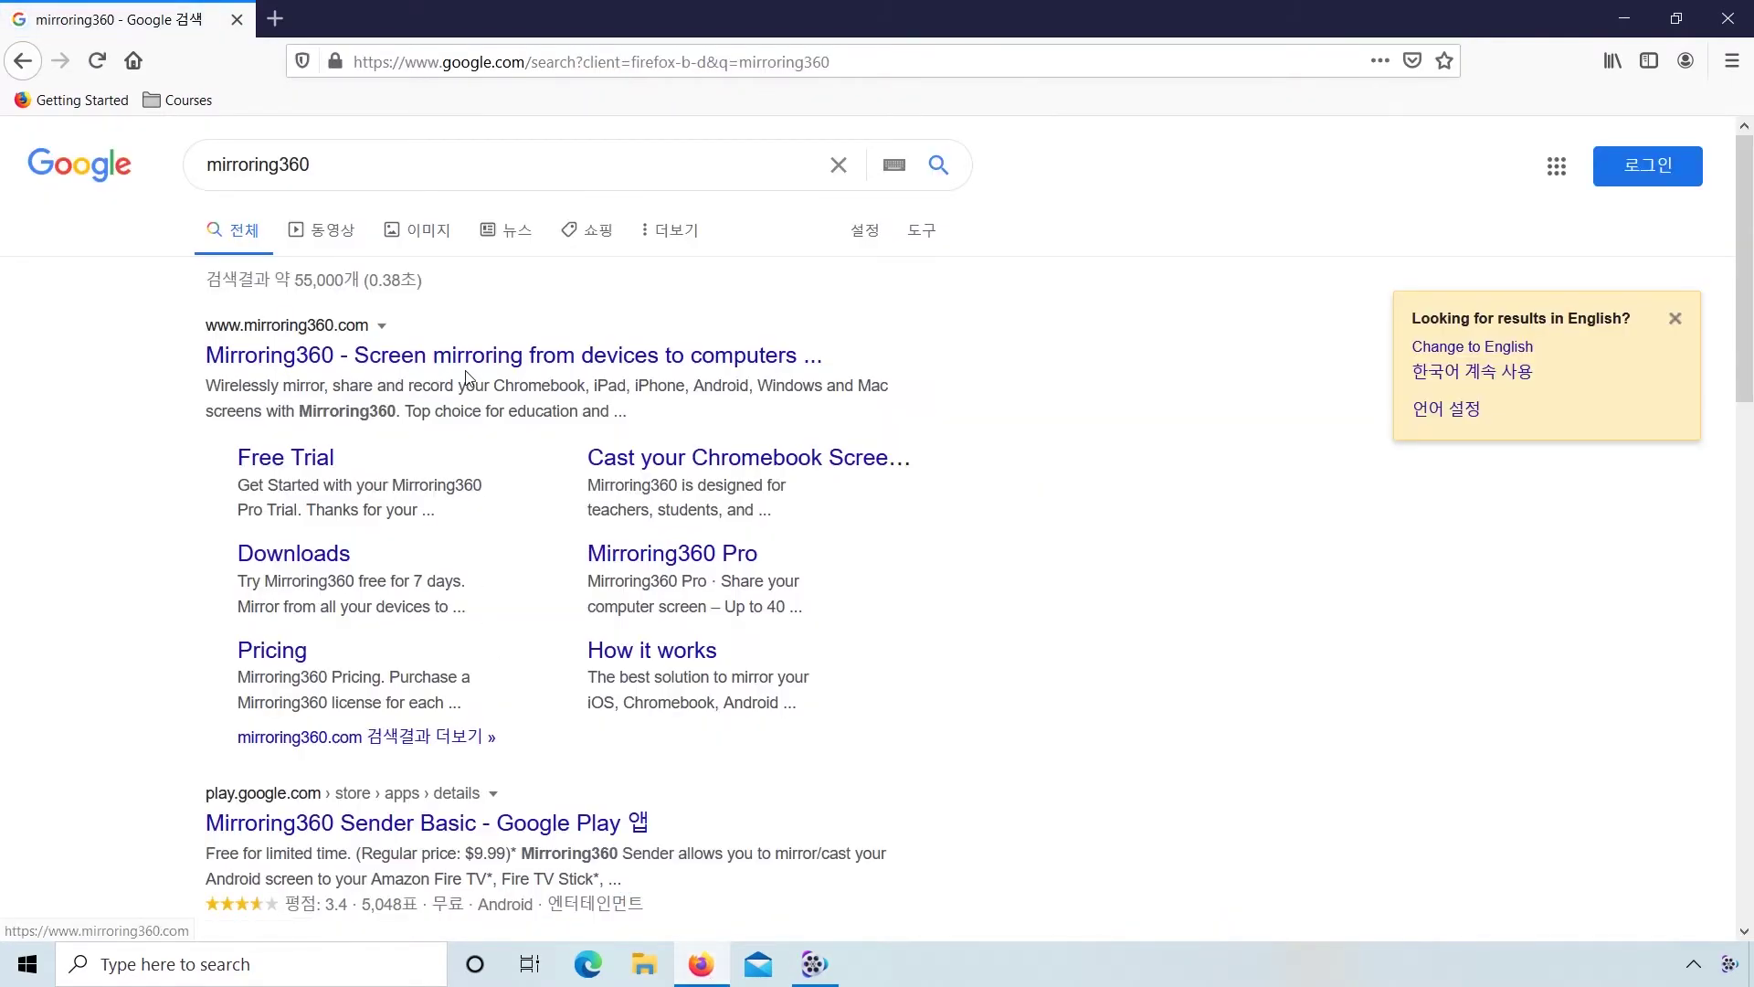
pyautogui.click(499, 361)
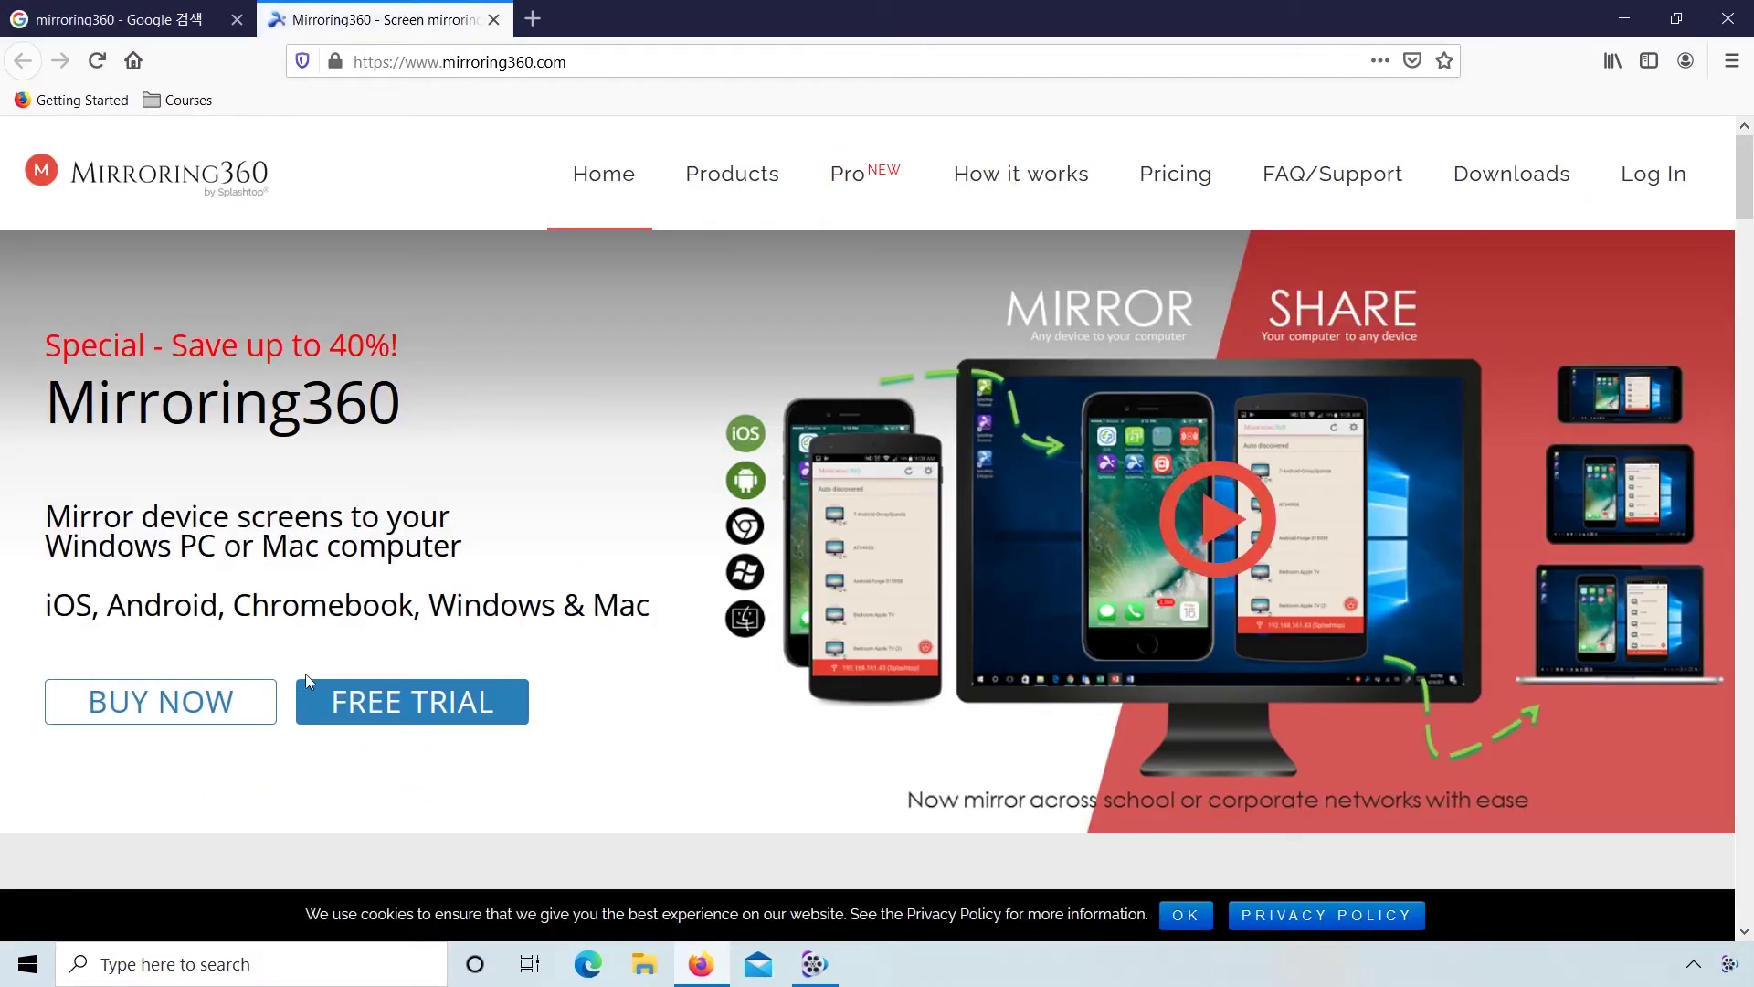
# Save the mirroring360_win.exe free-trial installer and run it from Firefox's downloads.
pyautogui.click(503, 710)
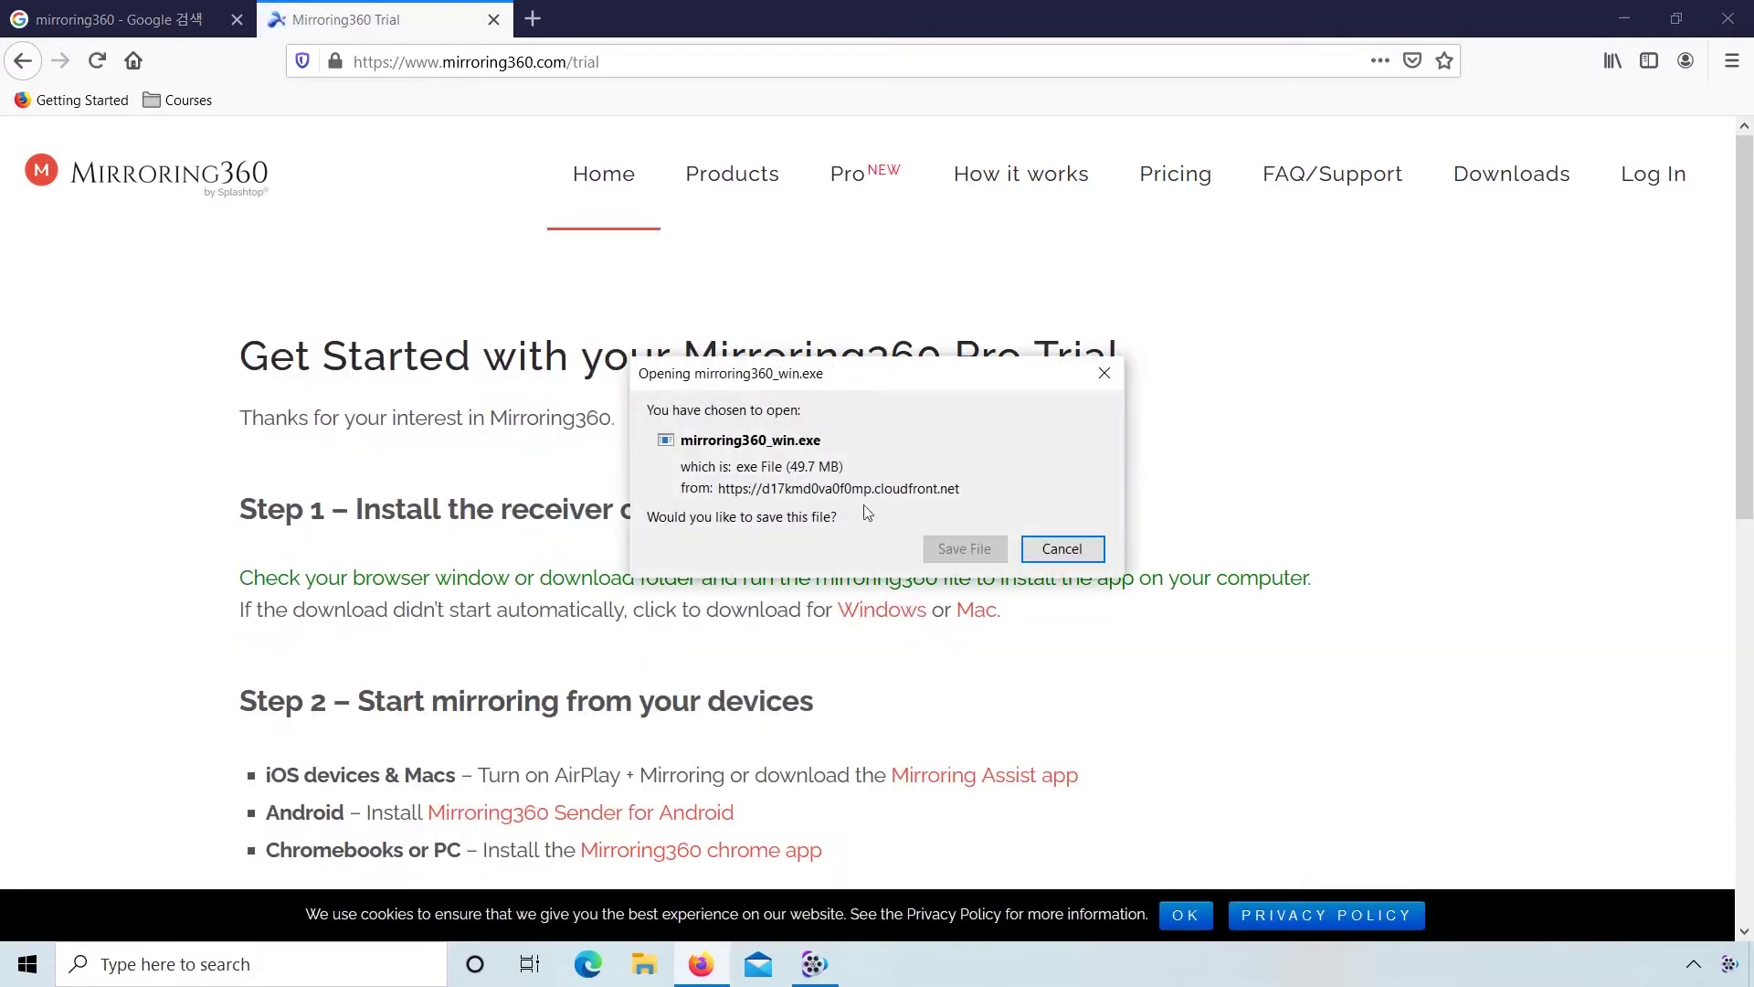
pyautogui.click(963, 550)
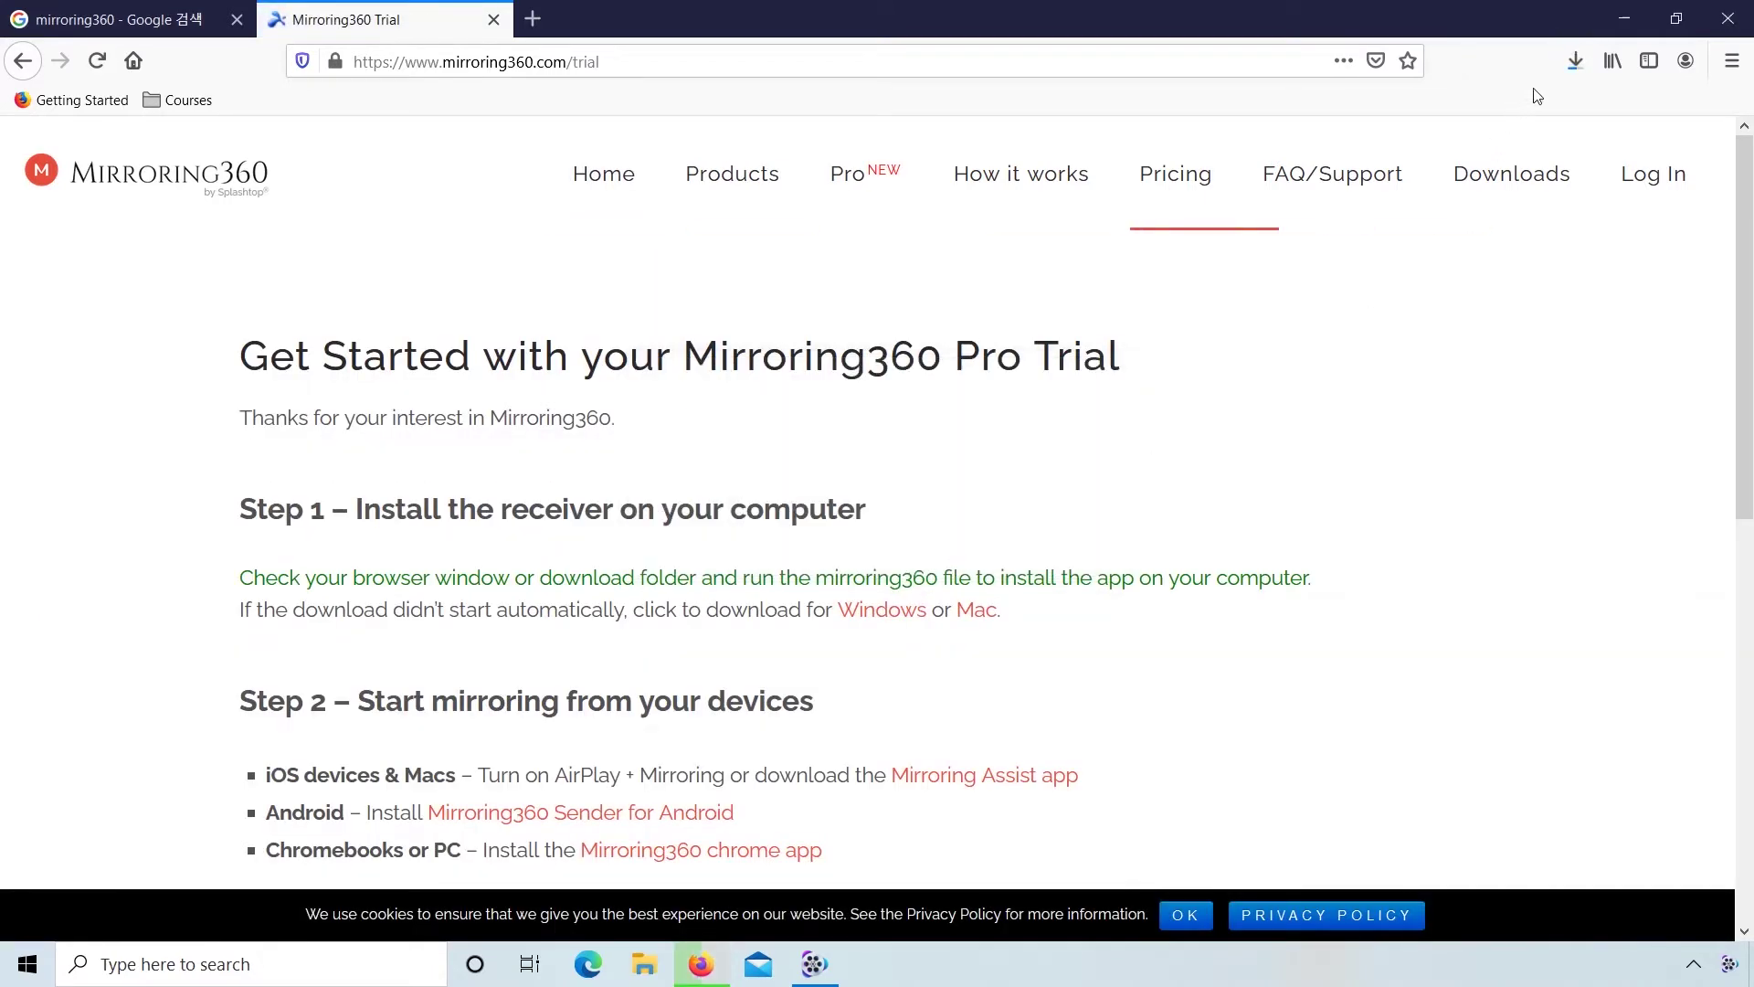
pyautogui.click(1574, 63)
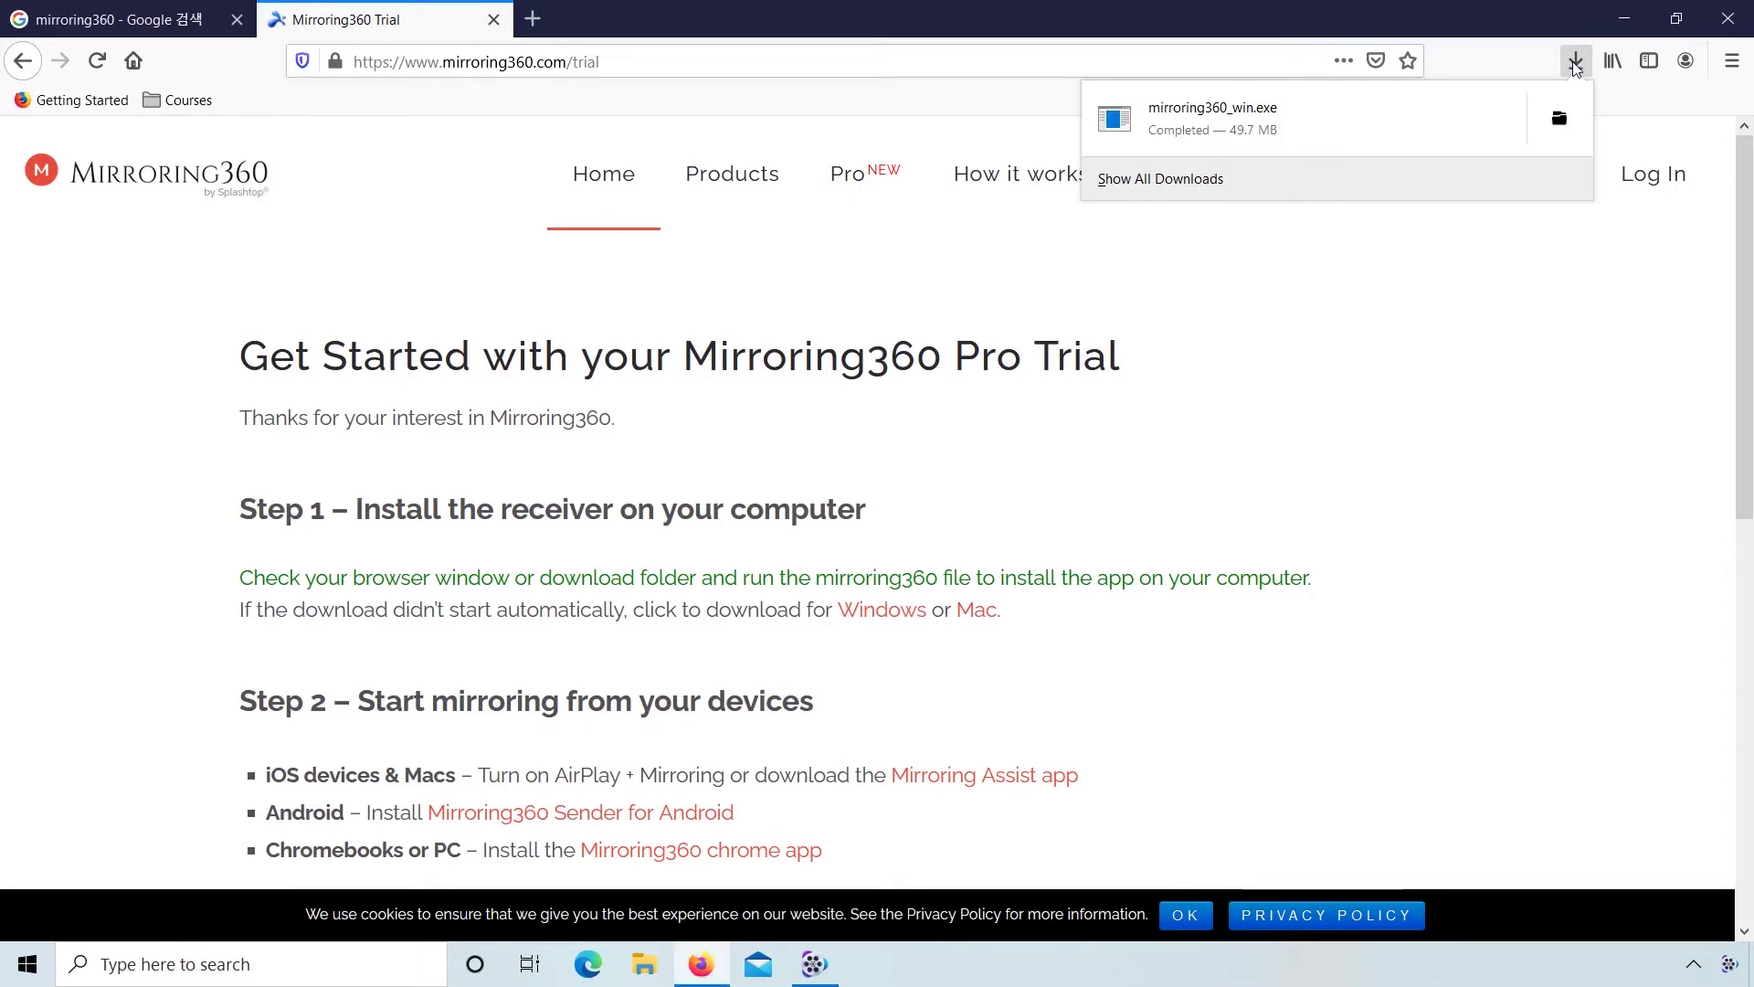
pyautogui.click(1457, 107)
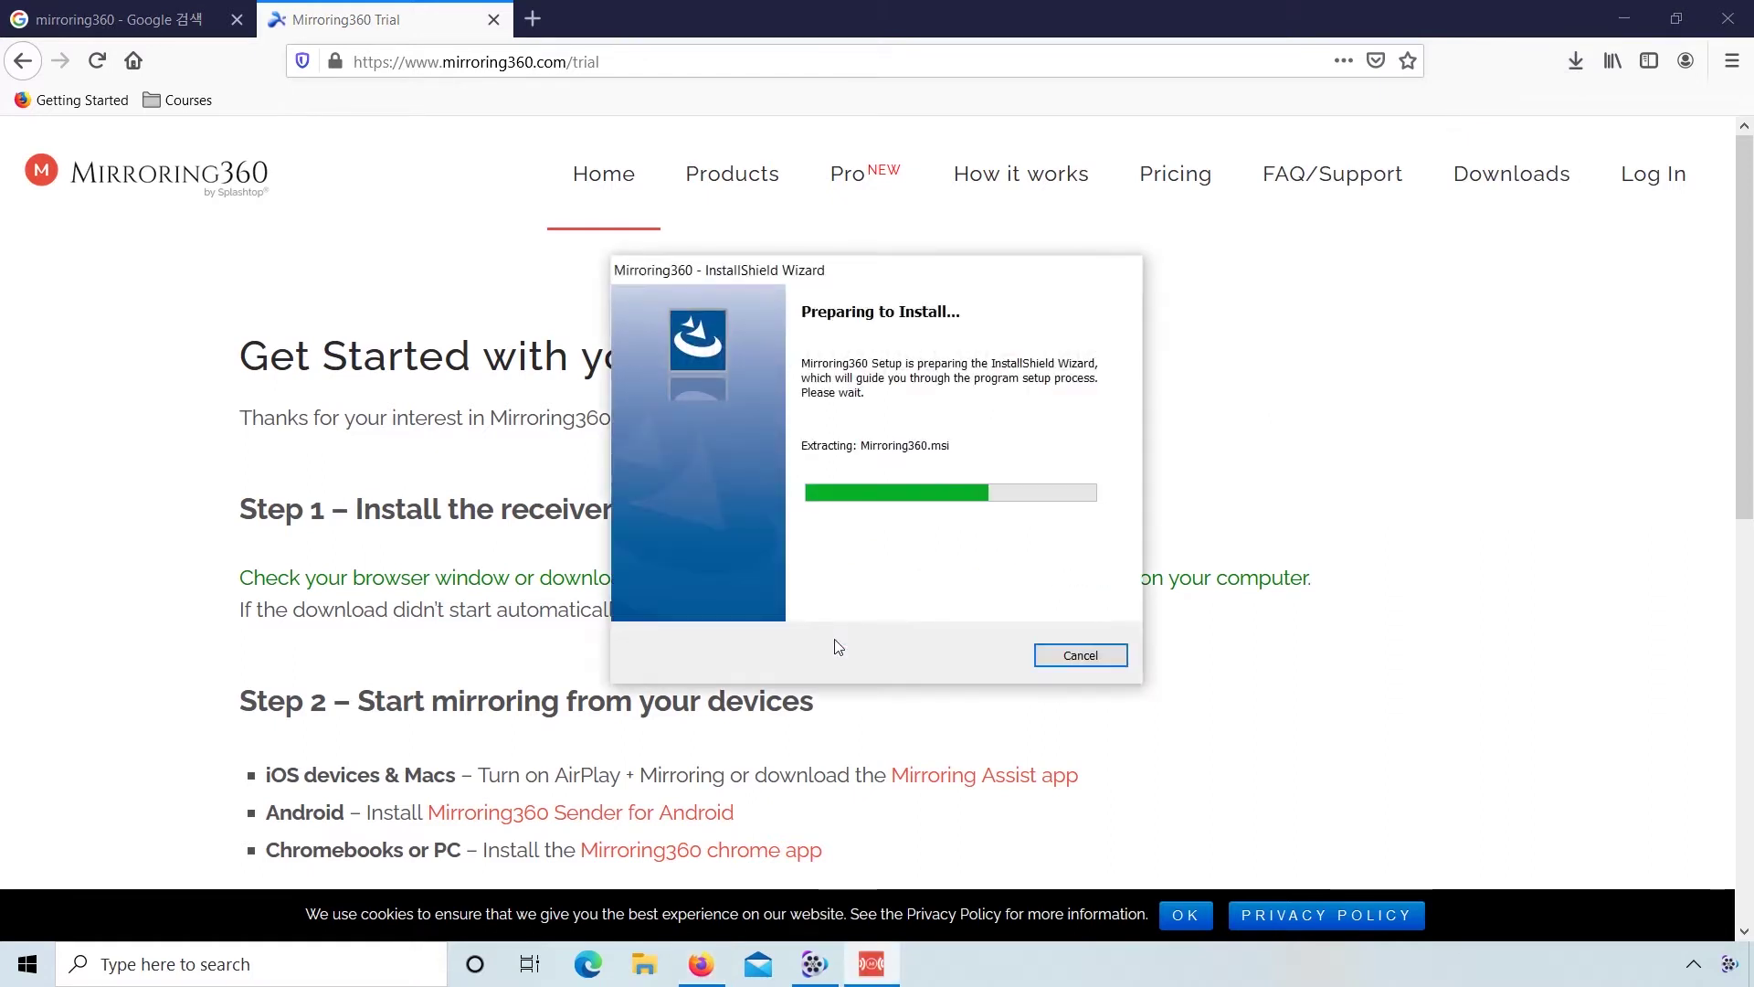
# Let the InstallShield Wizard finish installing Mirroring360 while the trial page shows Step 3.
pyautogui.click(1609, 11)
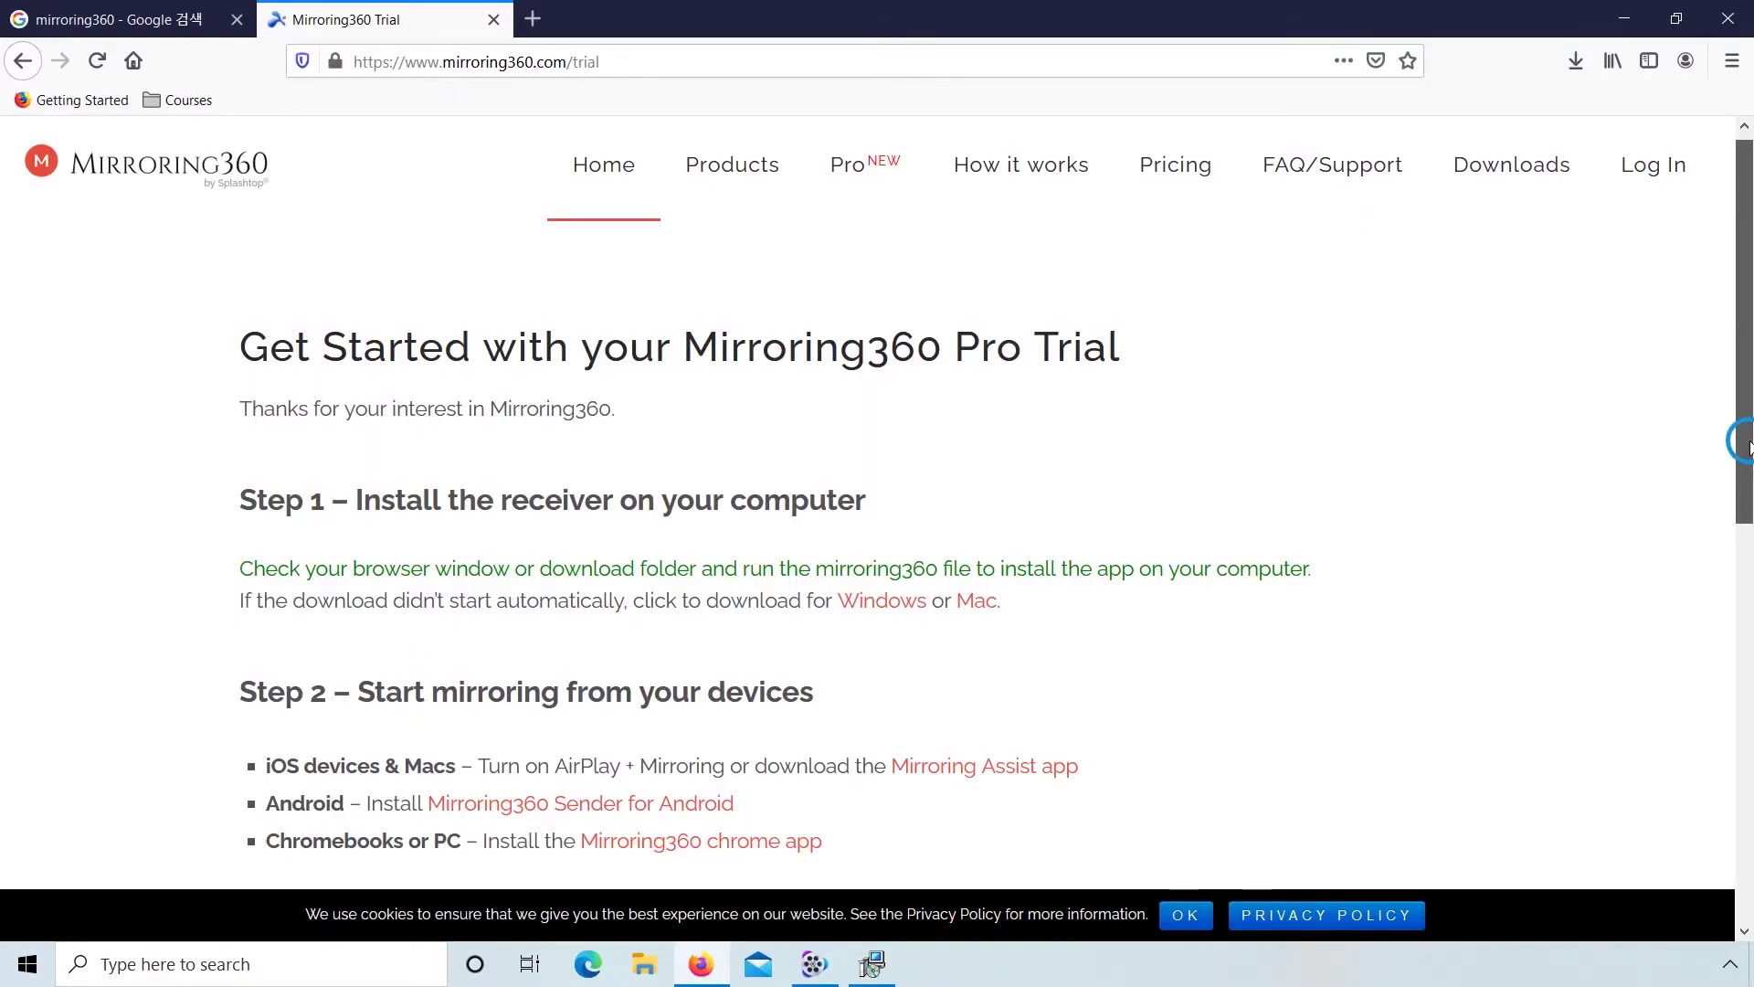
pyautogui.moveTo(1740, 442); pyautogui.dragTo(1745, 577)
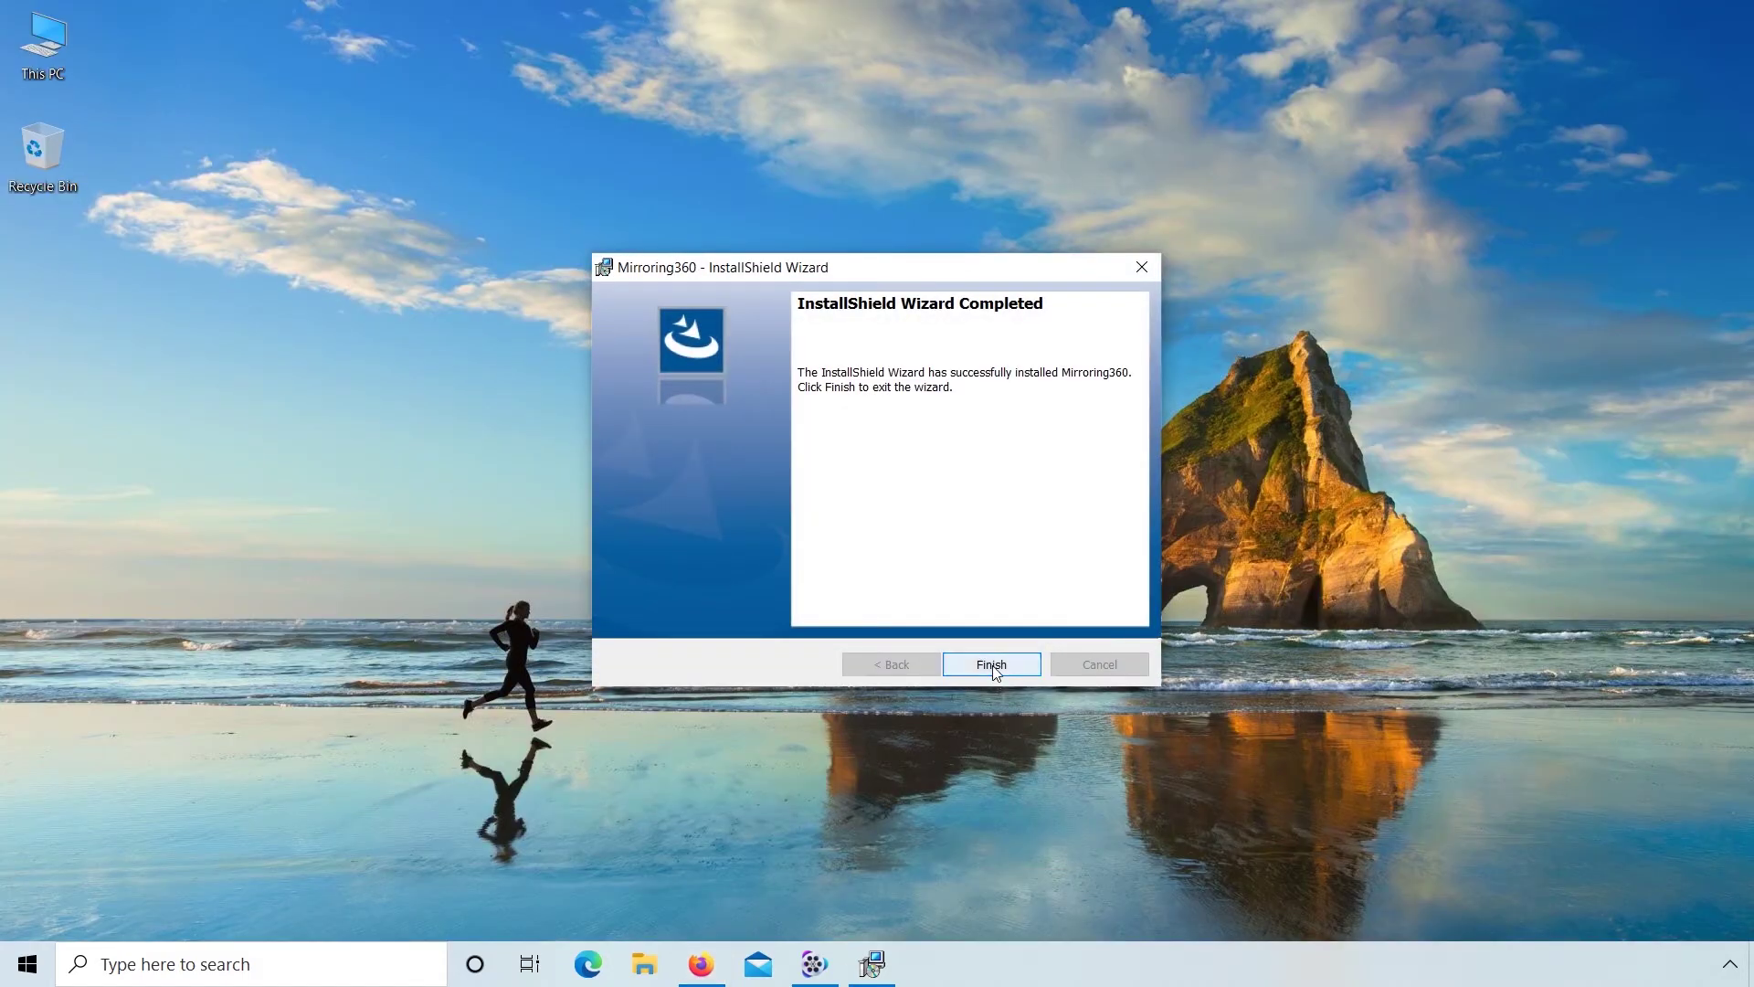
# Finish the InstallShield Wizard, pass the Mirroring360 welcome page and accept the license agreement.
pyautogui.click(994, 669)
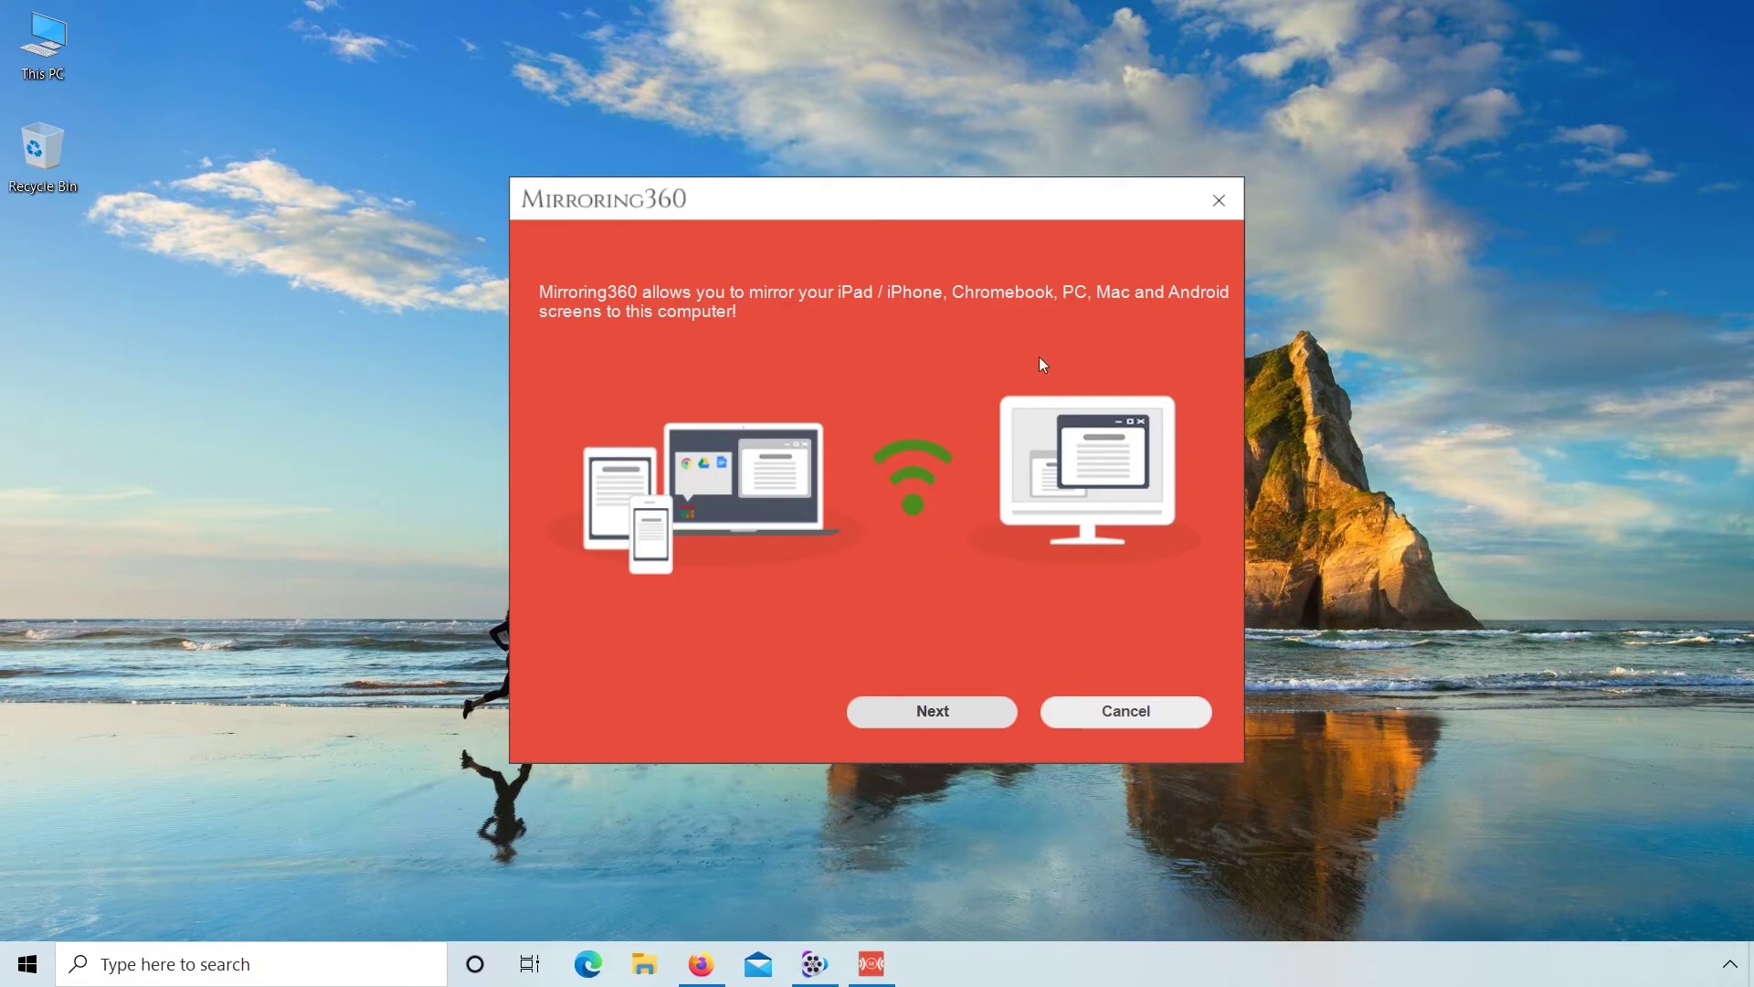
pyautogui.click(935, 712)
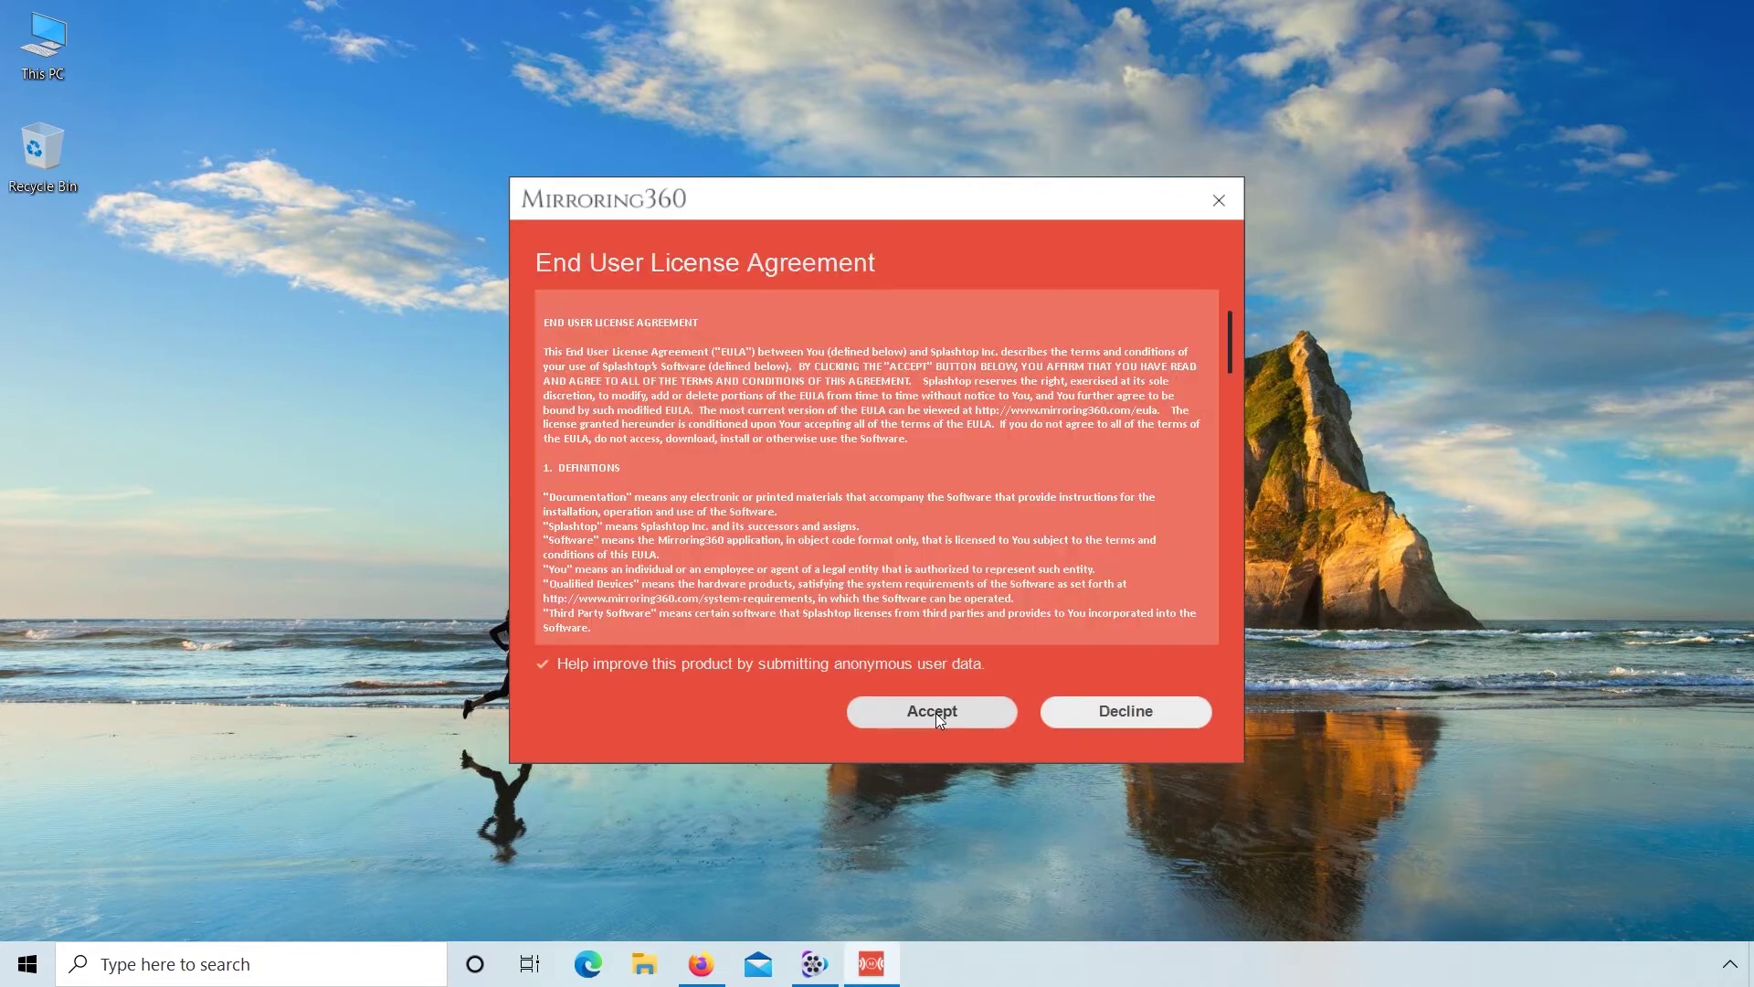
pyautogui.click(937, 712)
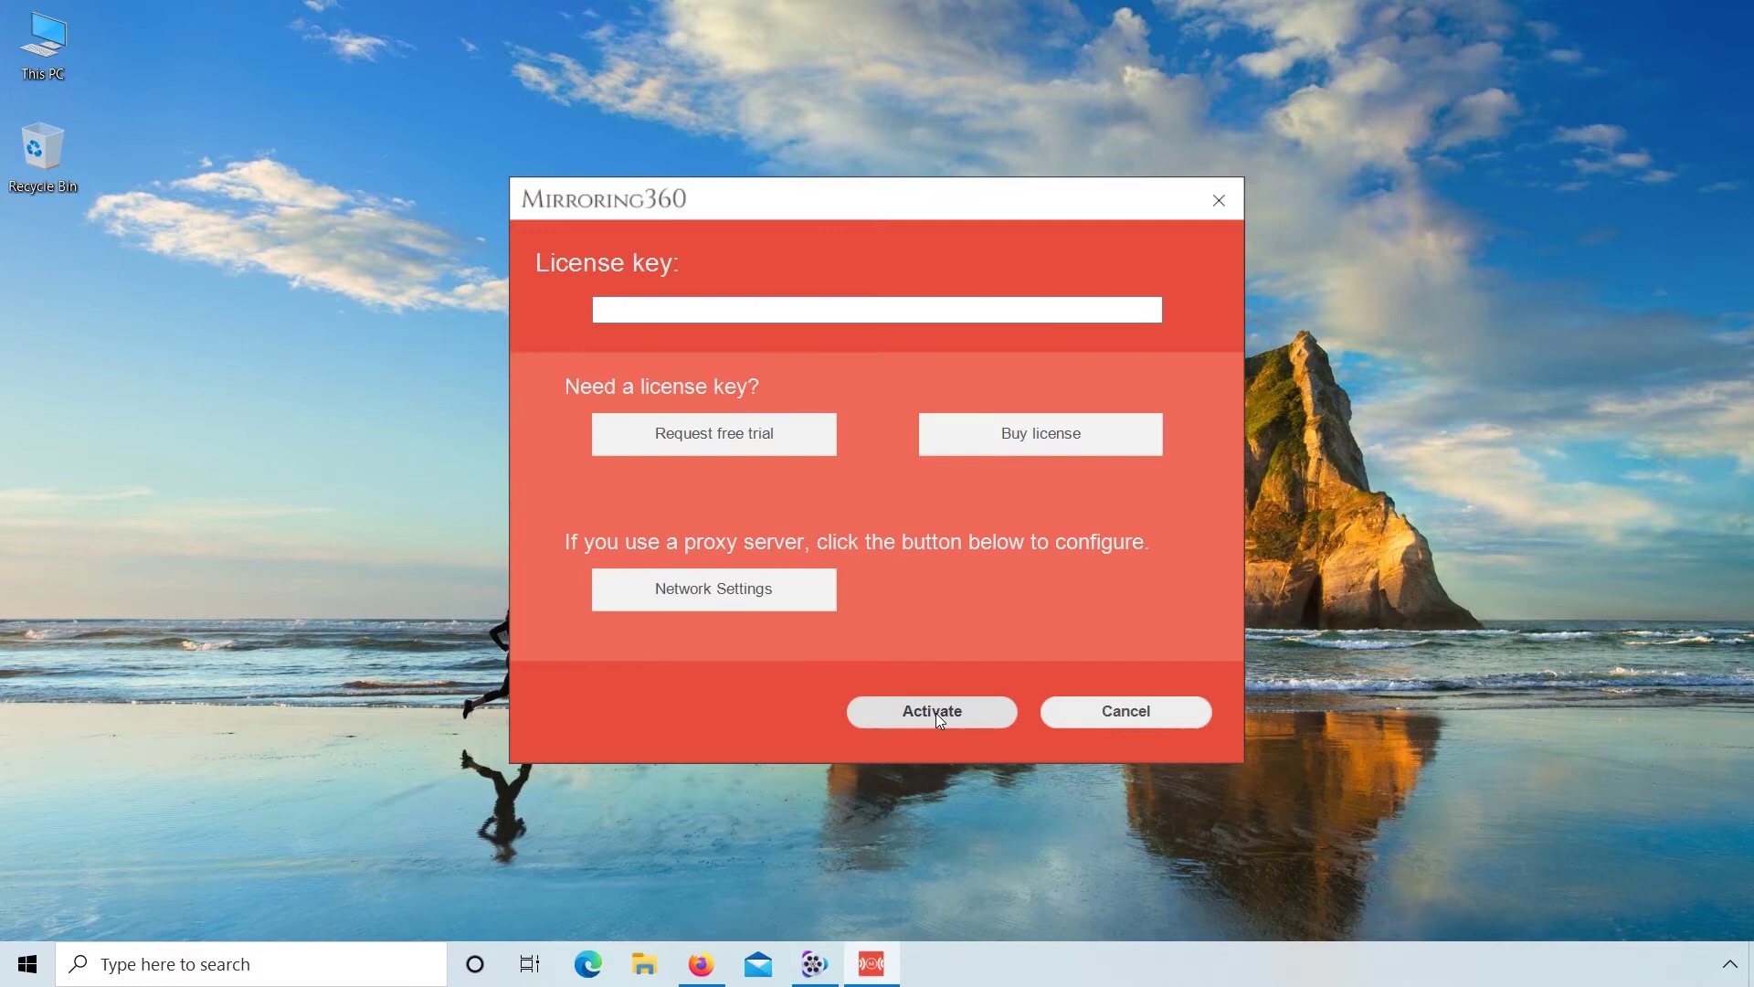
# Request a free trial and enter the email, password and matching password confirmation.
pyautogui.click(767, 439)
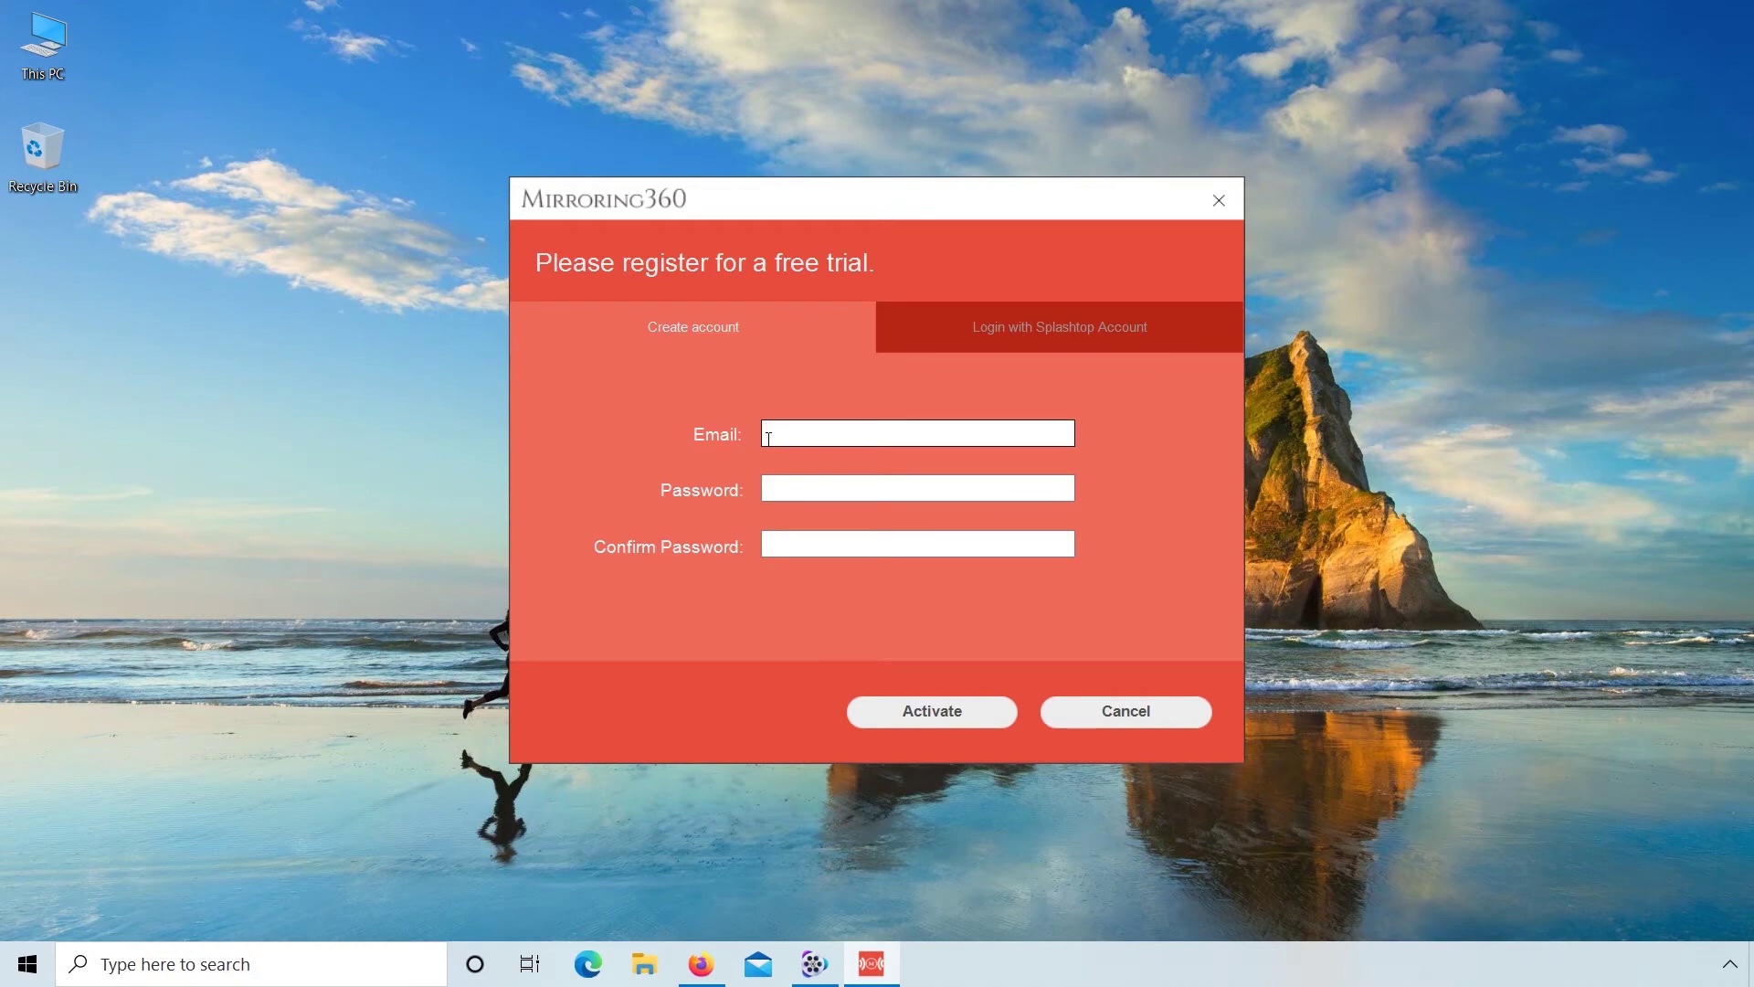
pyautogui.click(767, 439)
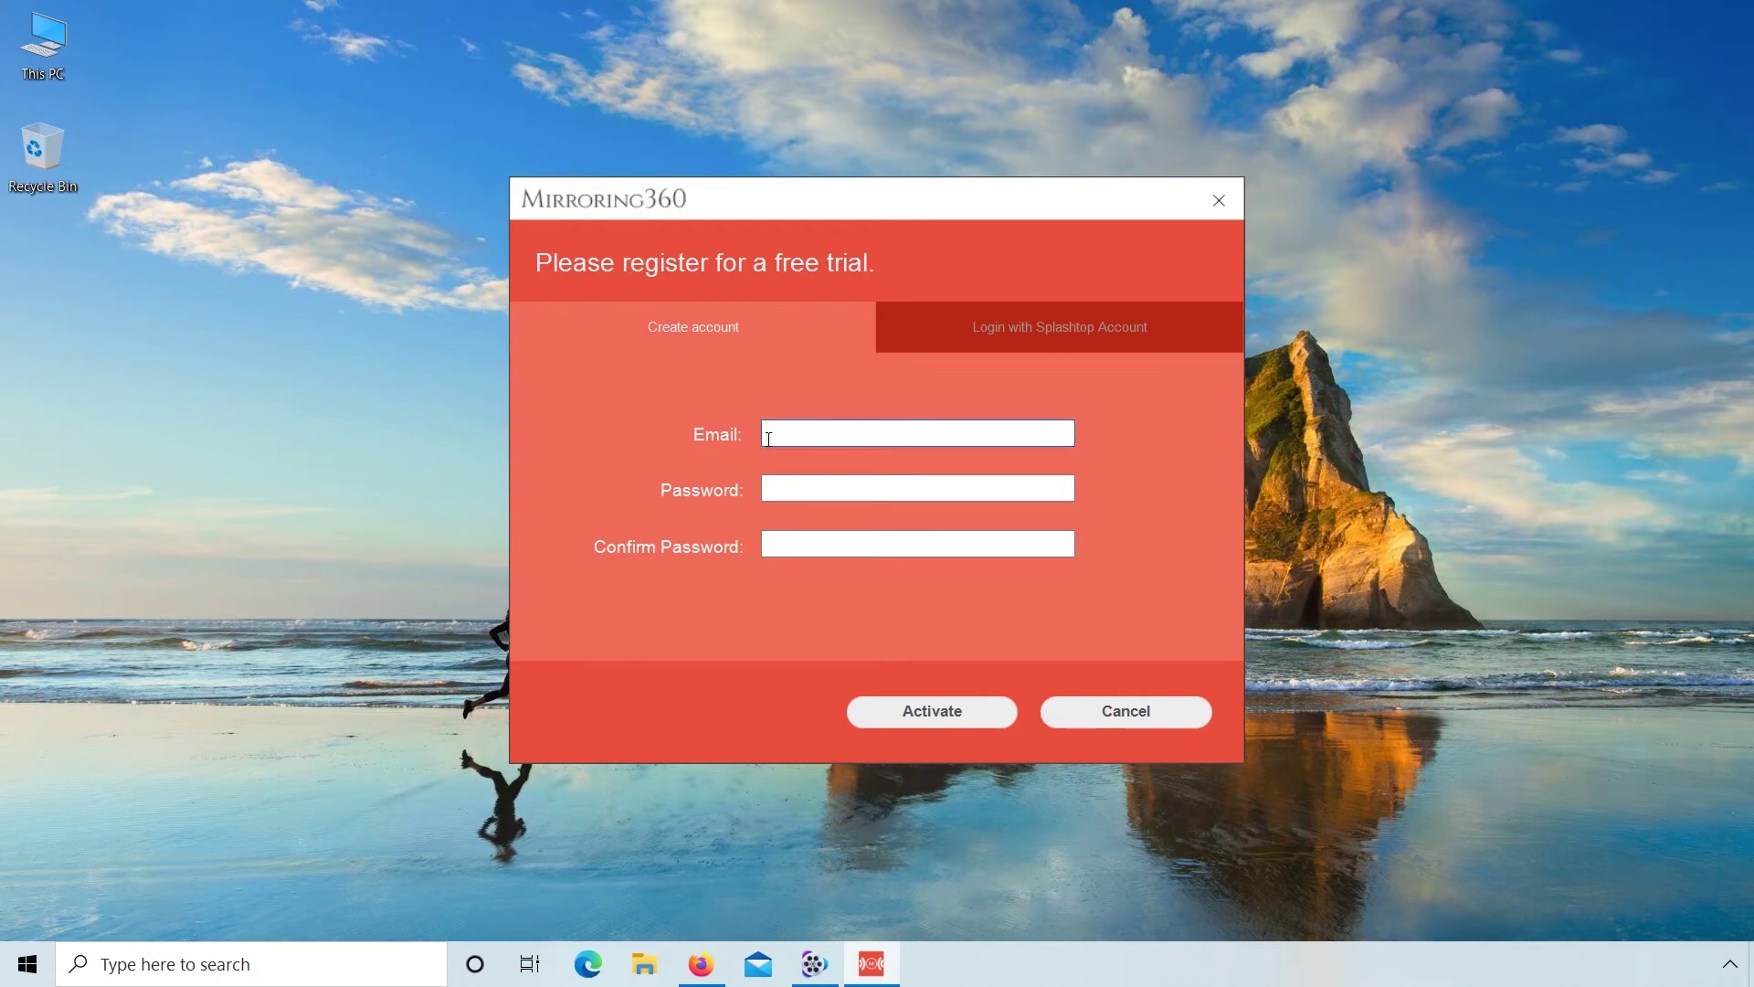
pyautogui.press('Tab')
pyautogui.write('•')
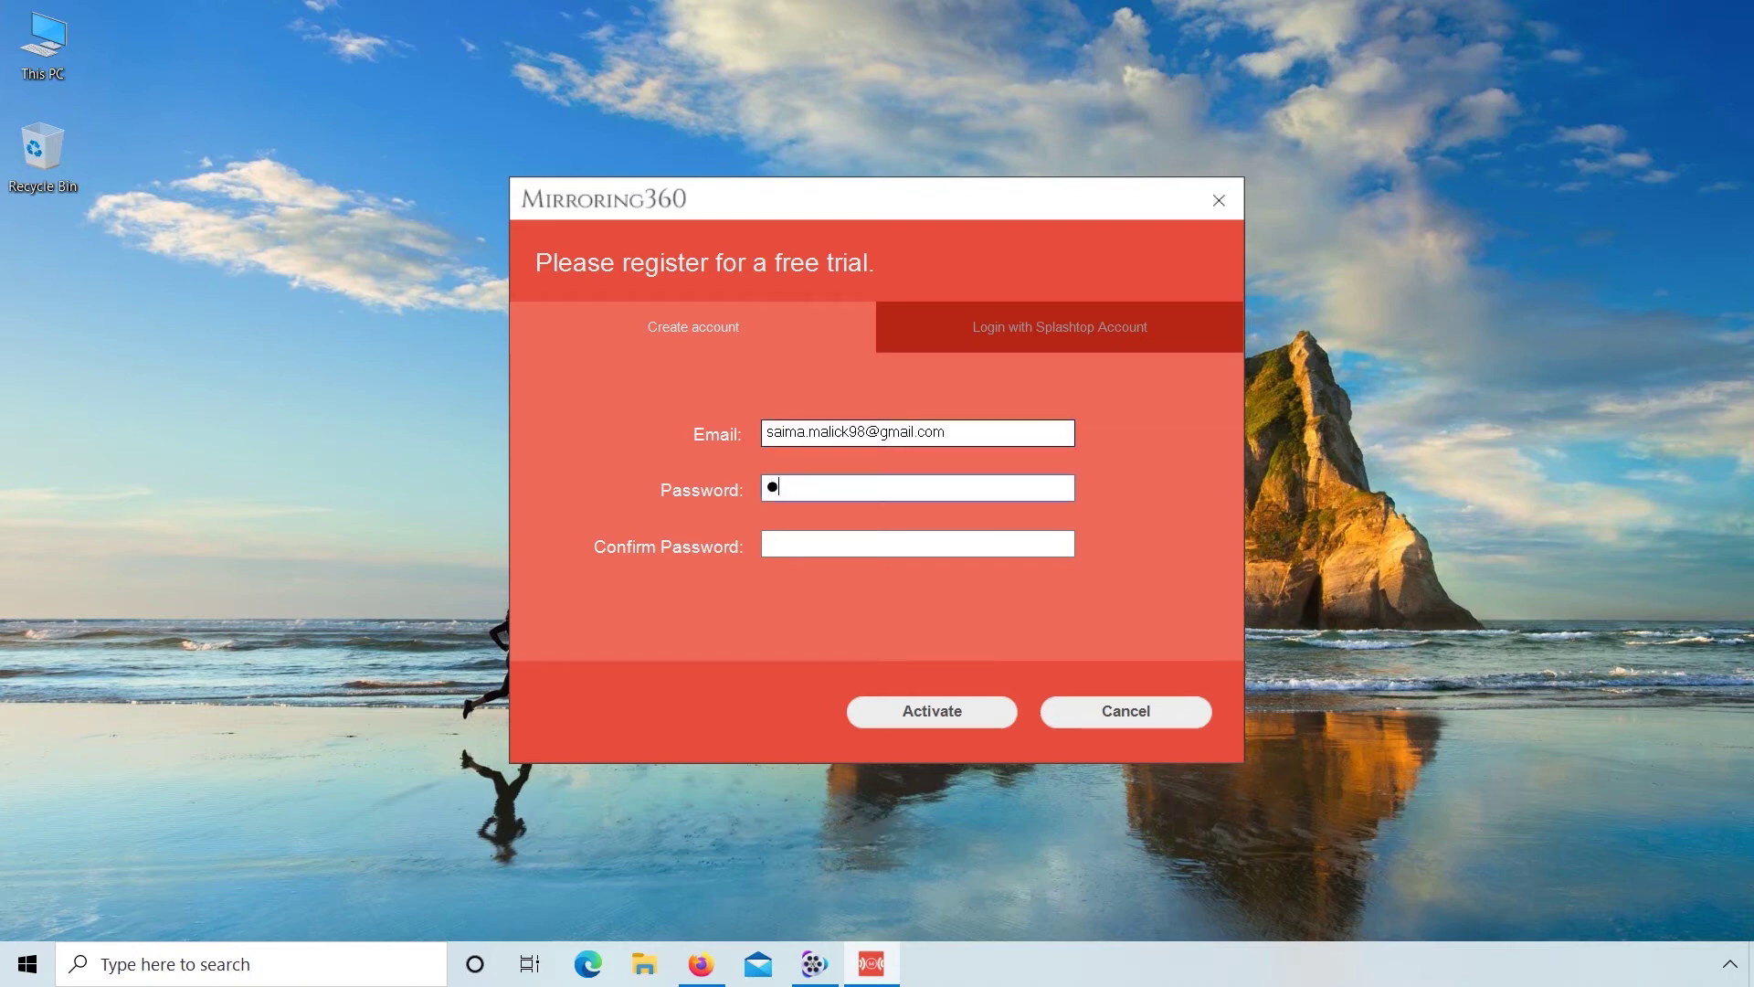
pyautogui.write('••••')
pyautogui.write('••')
pyautogui.press('Tab')
pyautogui.write('•')
pyautogui.write('••••')
pyautogui.write('••')
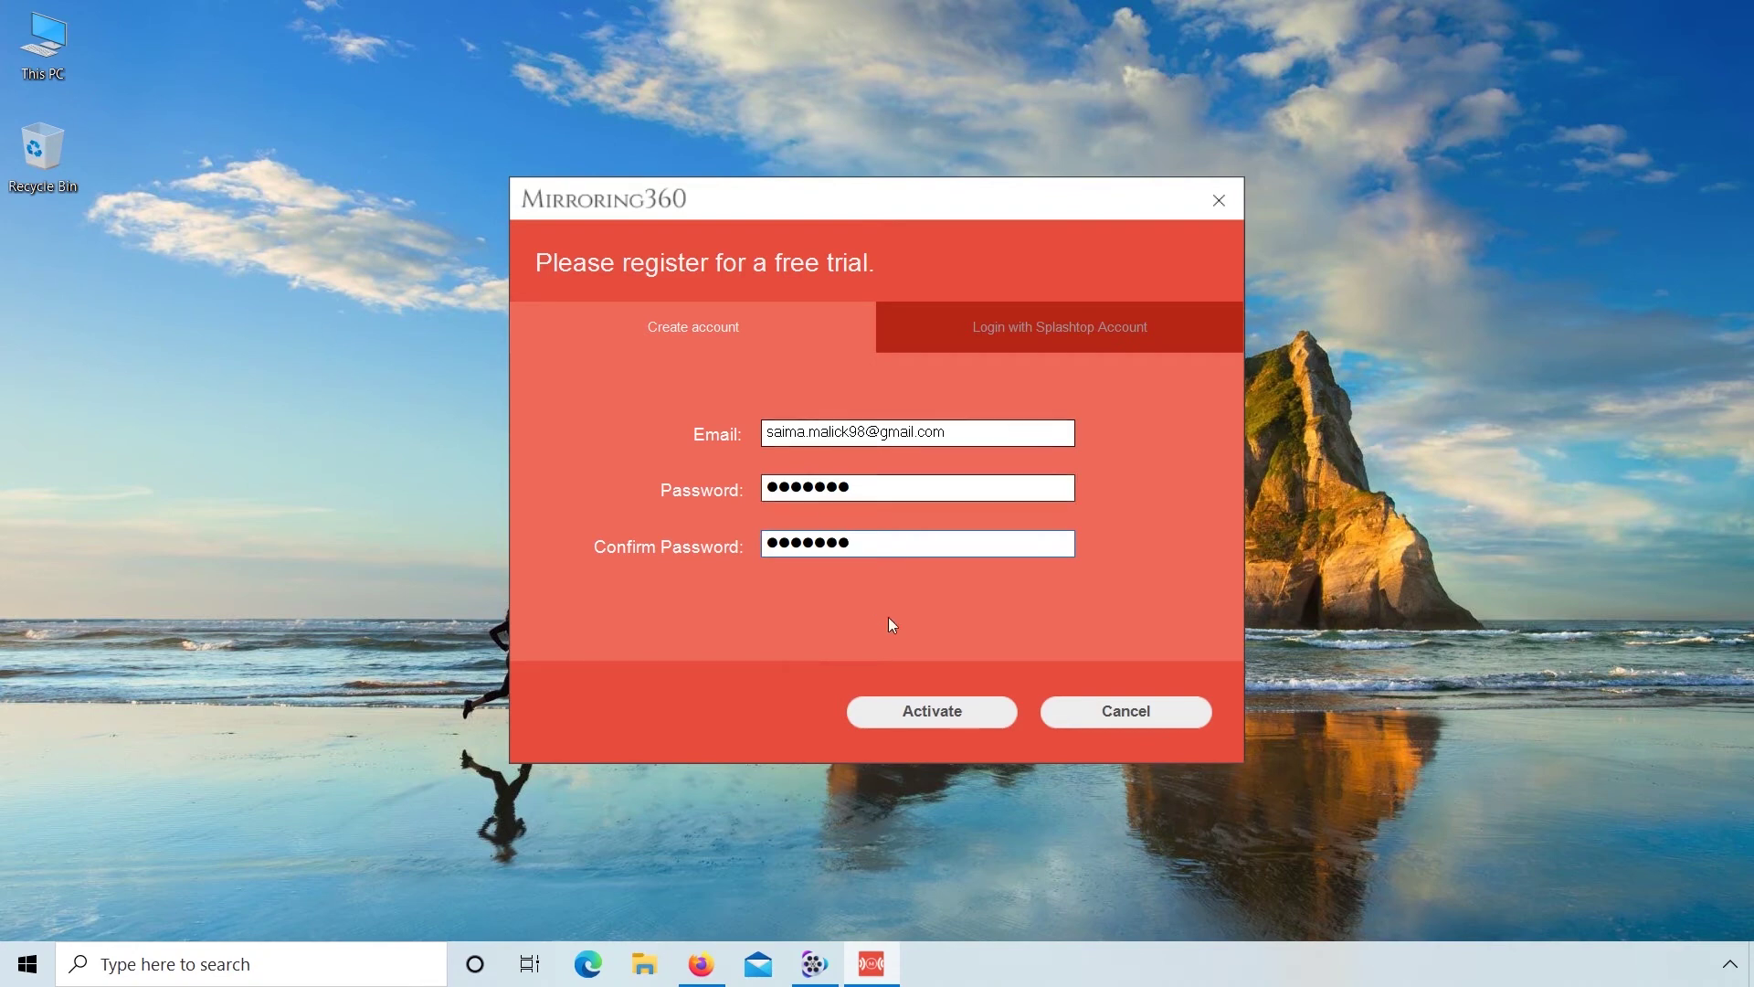
# Activate the Mirroring360 free trial with the entered registration details.
pyautogui.click(927, 710)
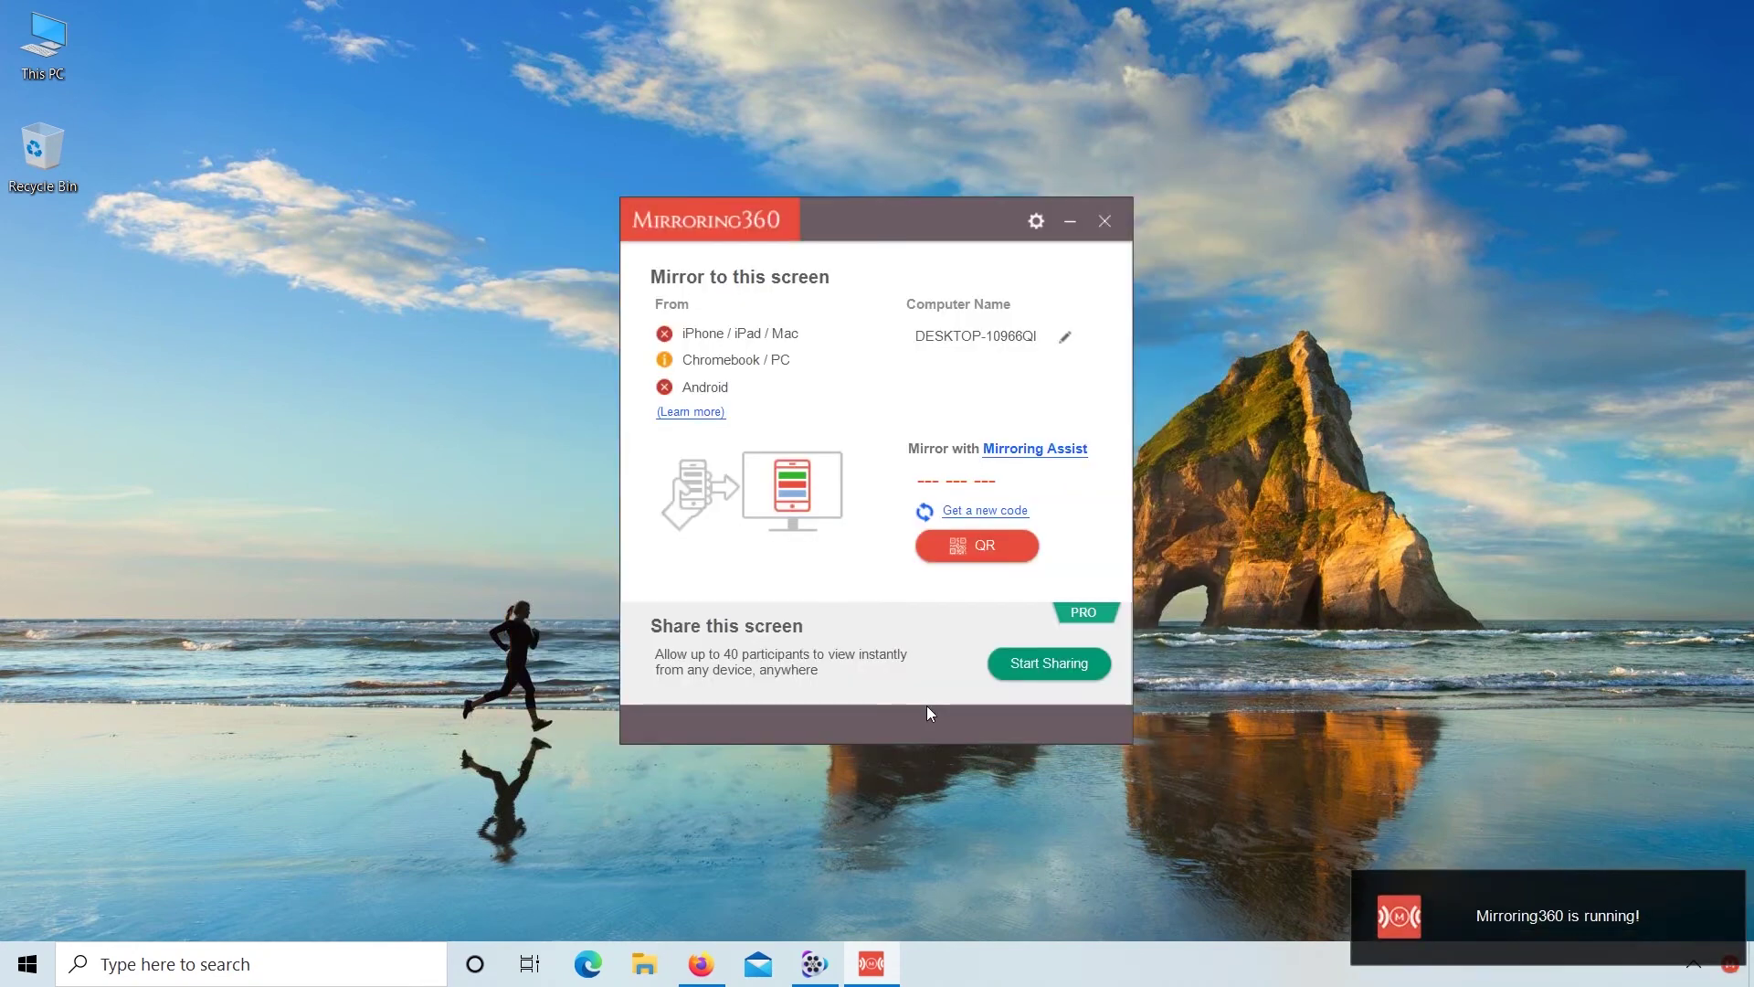